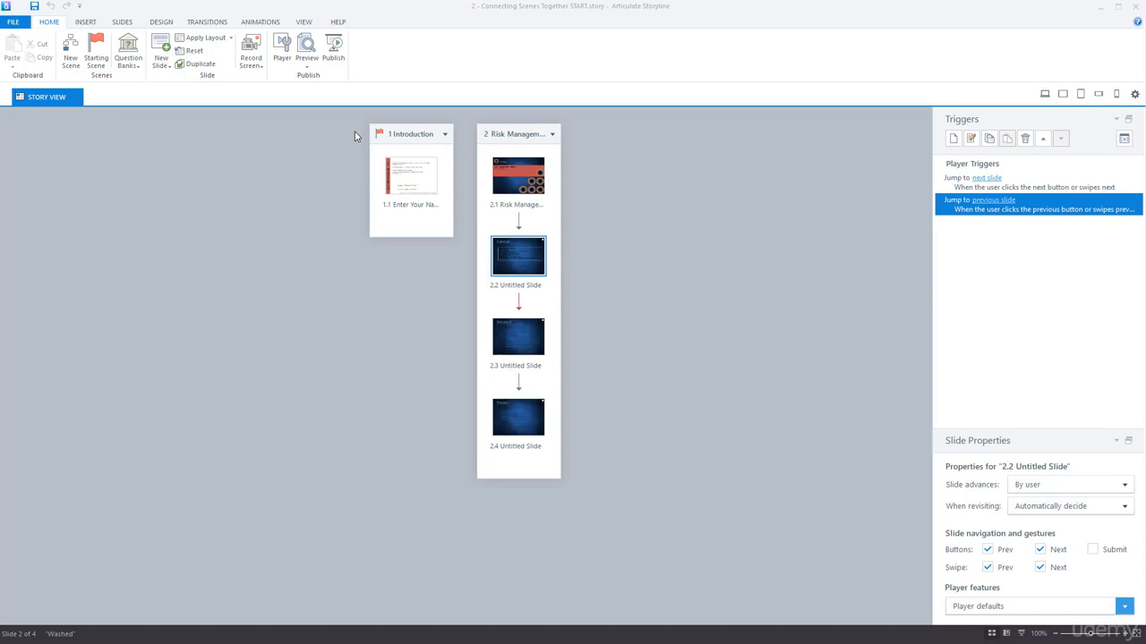
Preview the entire project from the Preview dropdown on the Home tab.
left_click(311, 68)
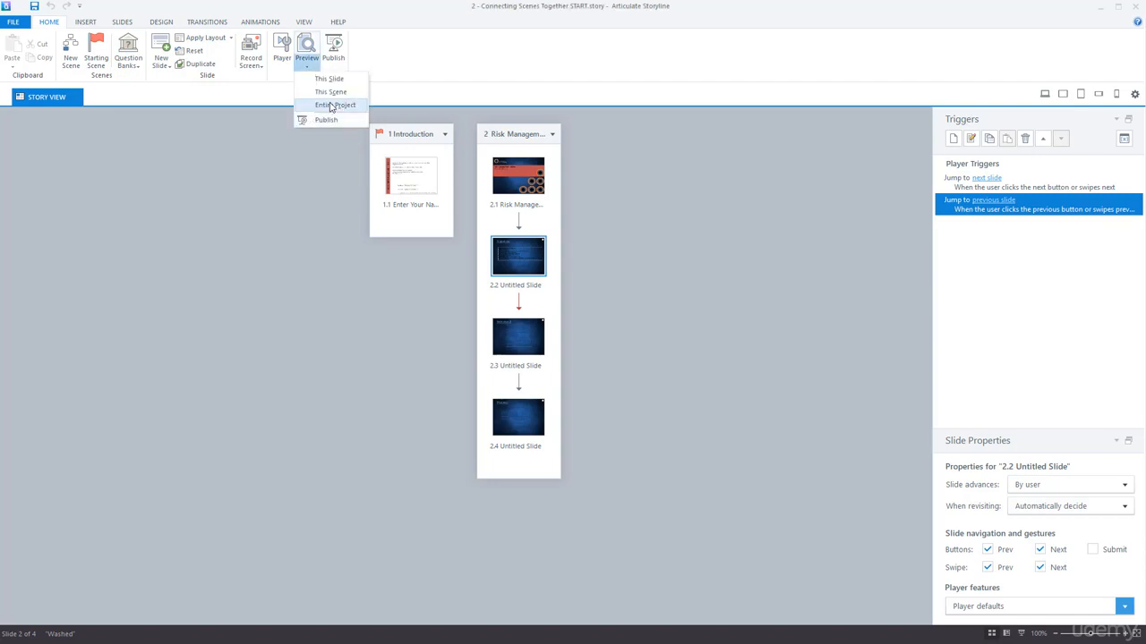
left_click(329, 106)
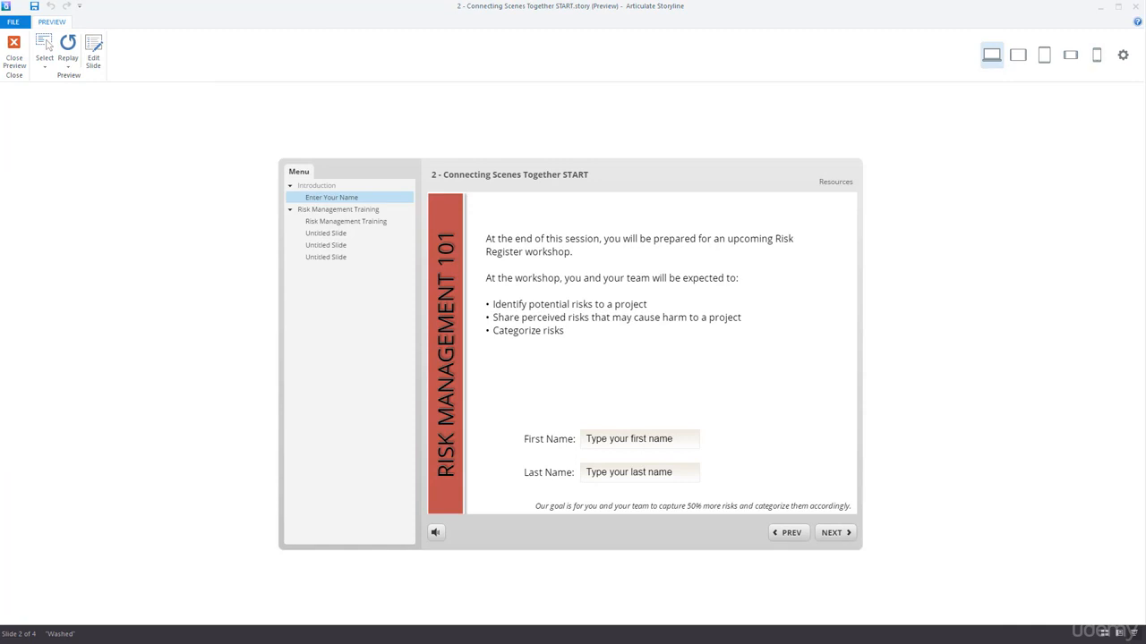
Enter a first and last name in the Enter Your Name fields, then close the preview.
left_click(625, 437)
key("Tab")
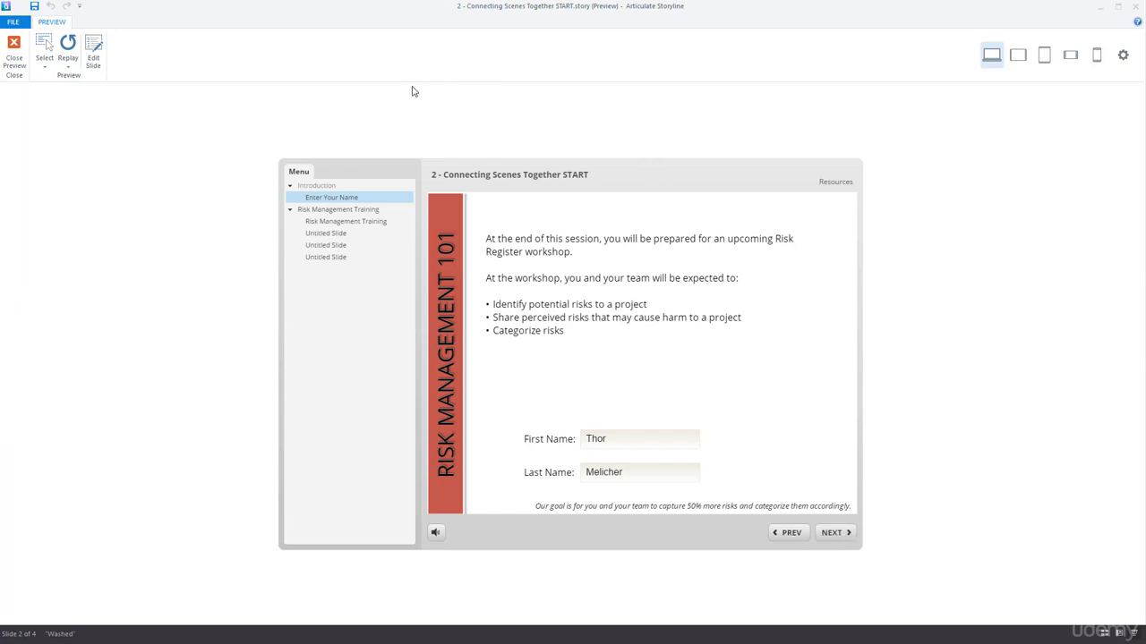
left_click(14, 55)
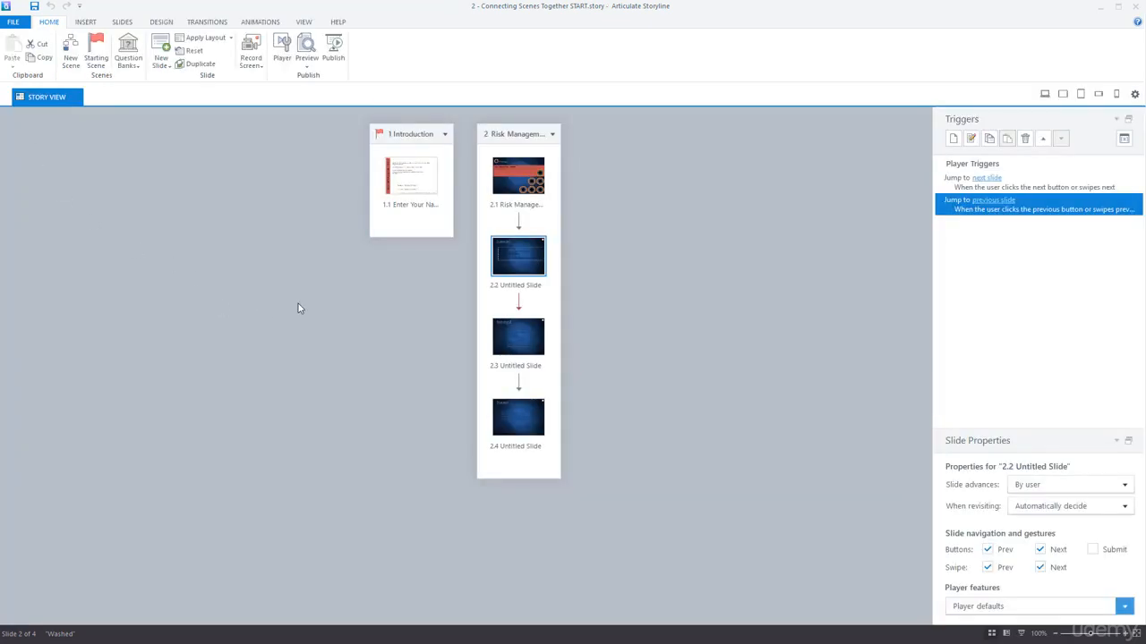
Select the 1.1 Enter Your Name slide in Story View to show its triggers.
left_click(408, 178)
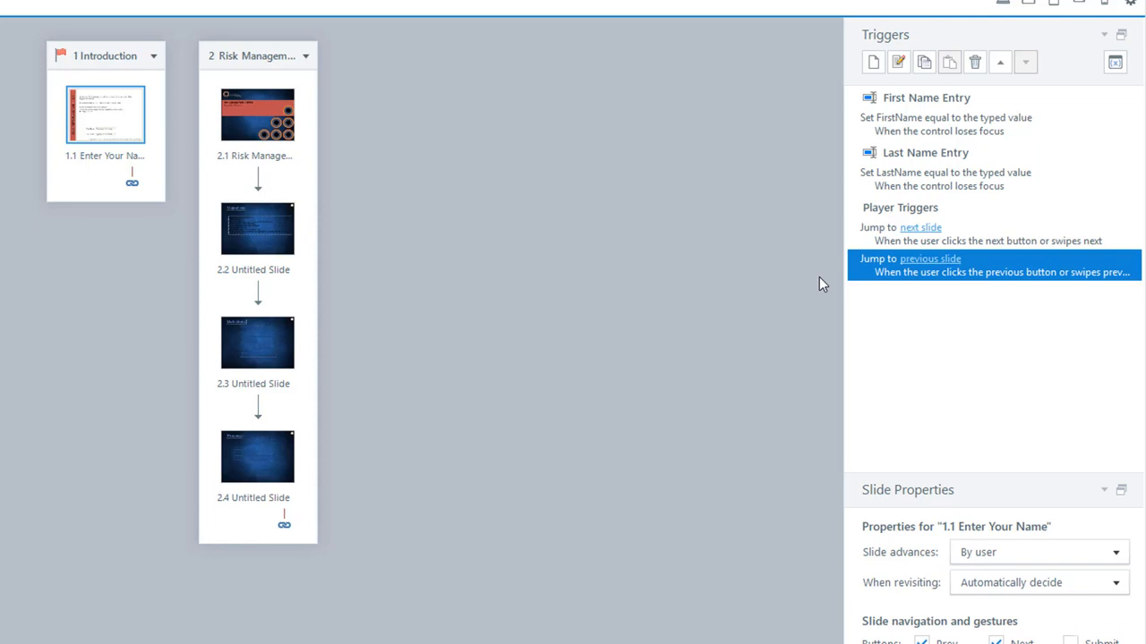
Insert two Blank-layout slides after Enter Your Name, creating 1.2 and 1.3, then select 1.2.
right_click(109, 131)
mouse_move(186, 178)
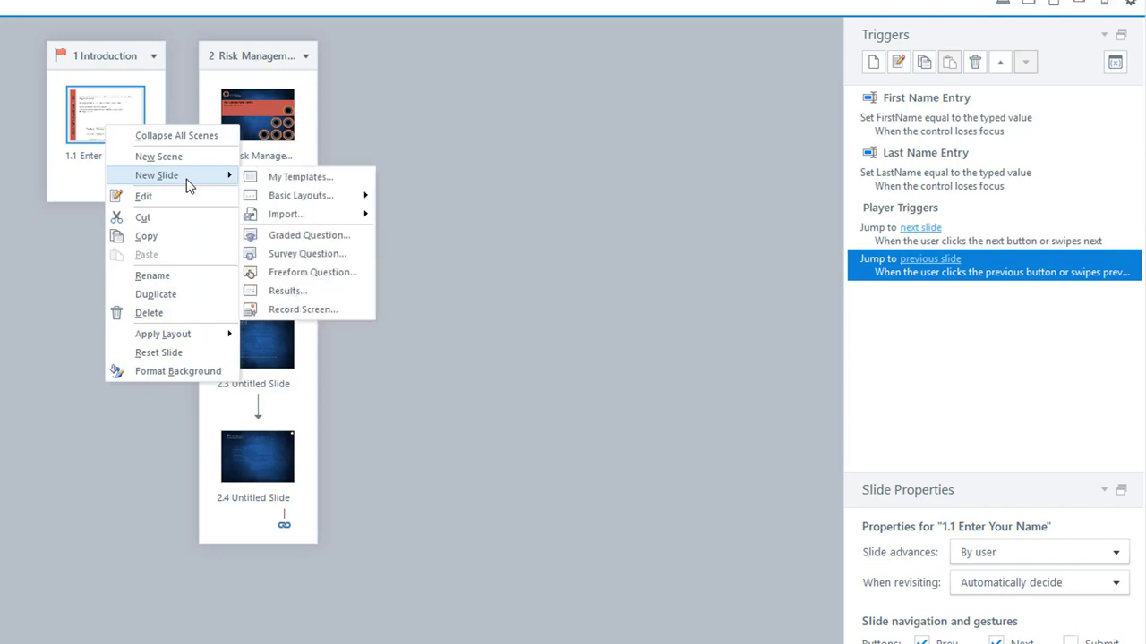
mouse_move(327, 196)
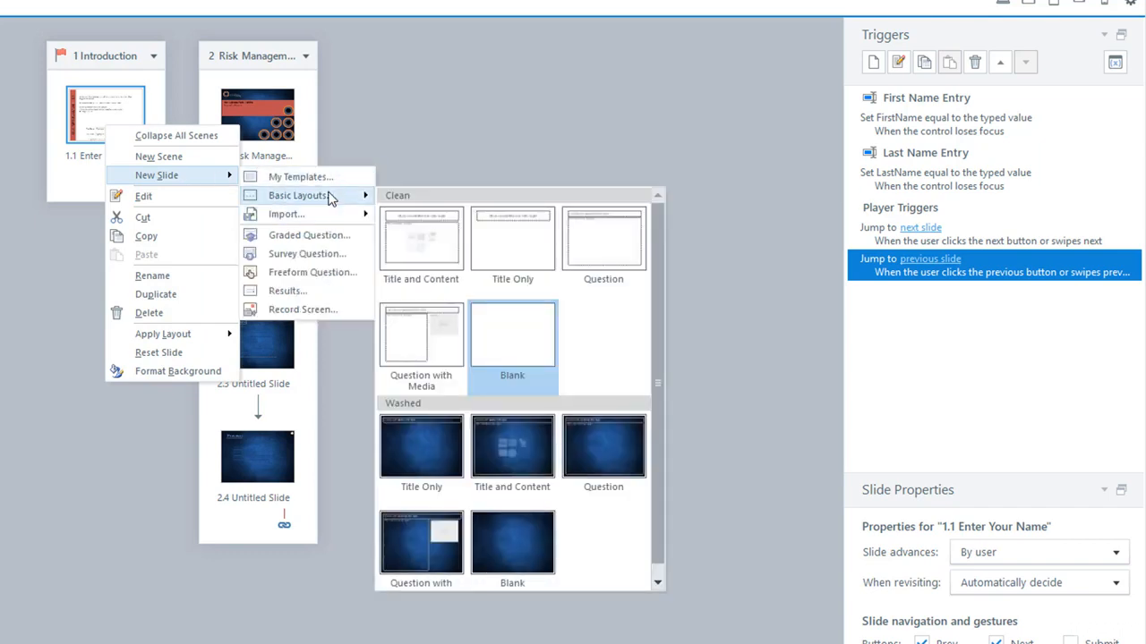
left_click(526, 352)
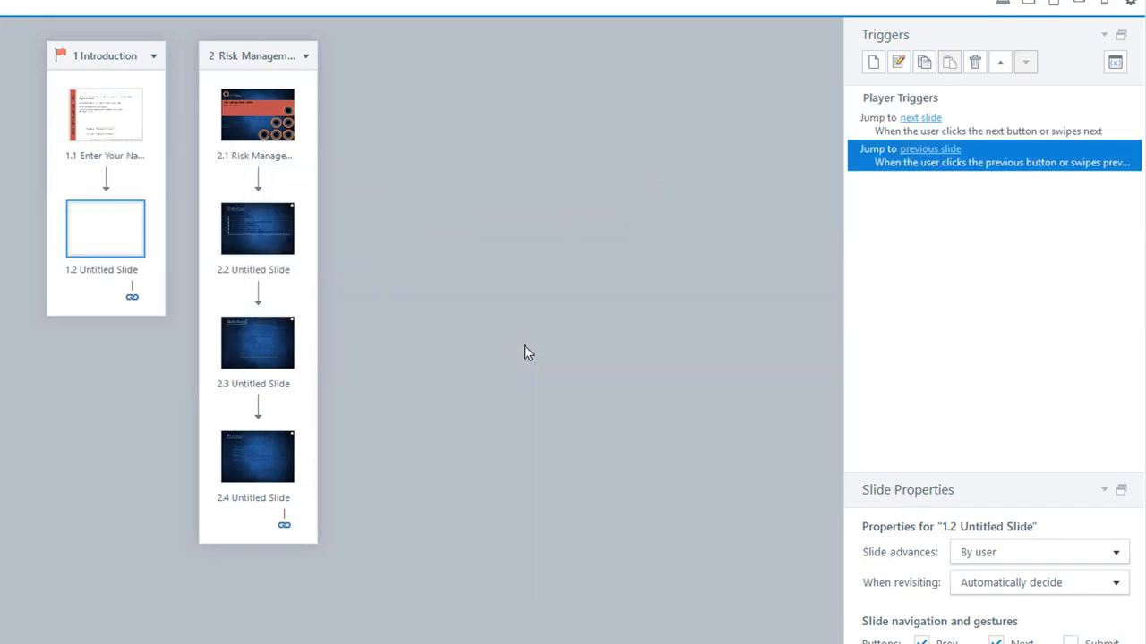
right_click(107, 233)
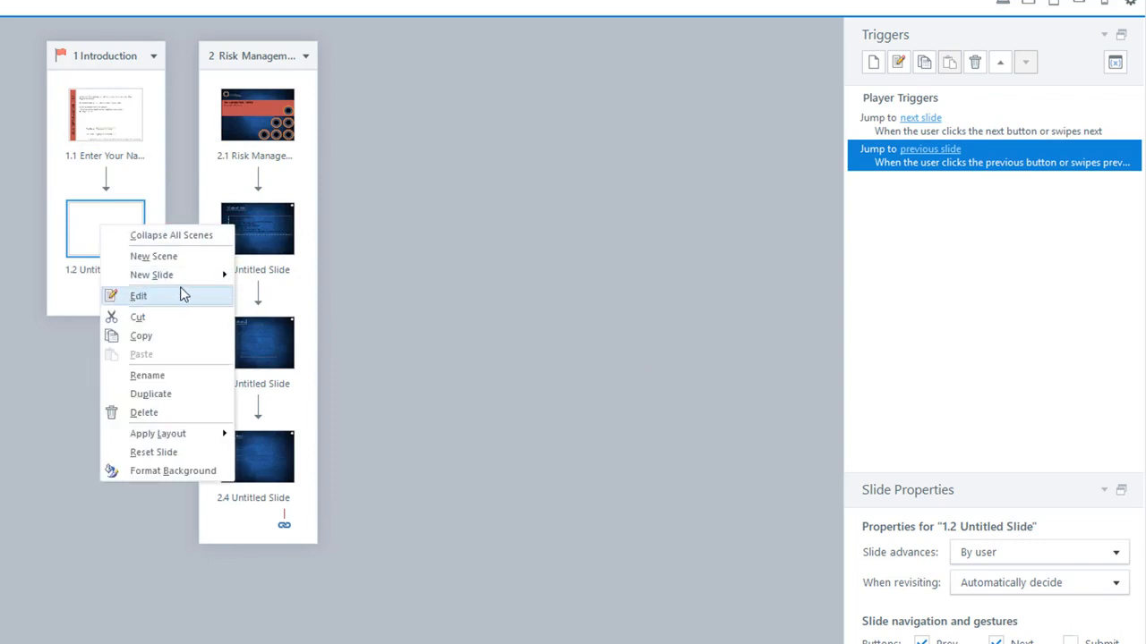
mouse_move(184, 281)
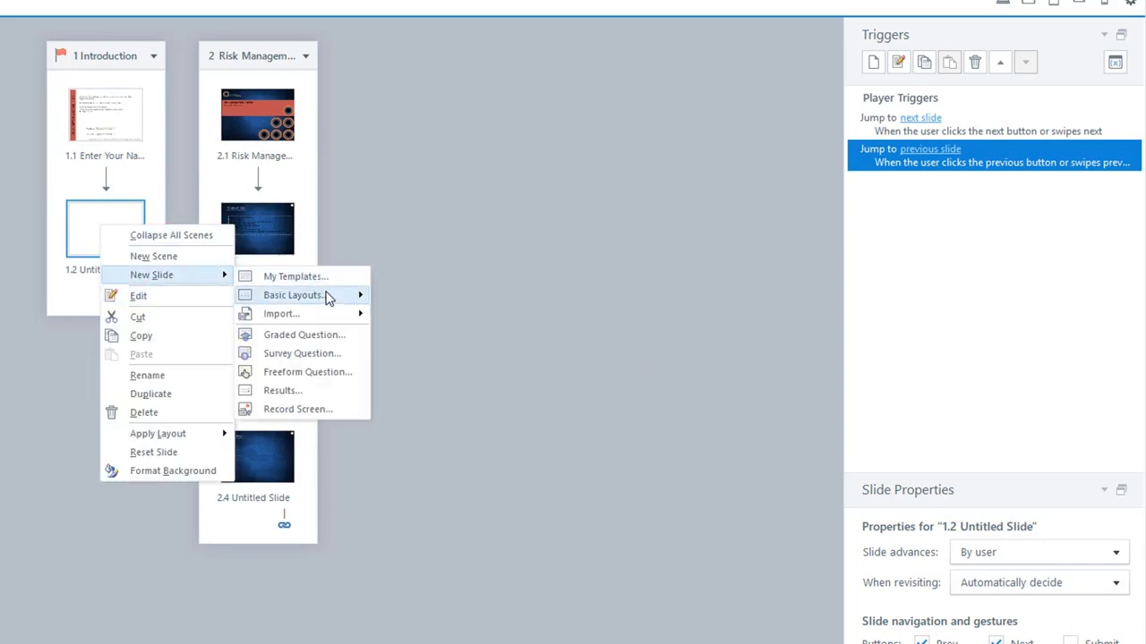
mouse_move(327, 296)
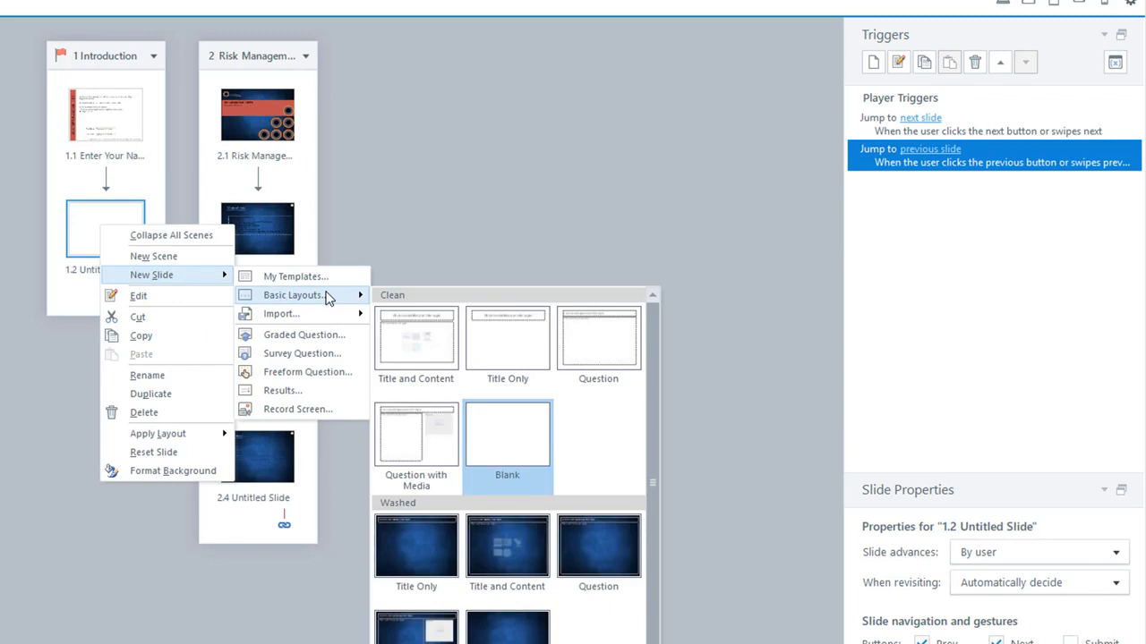
left_click(522, 438)
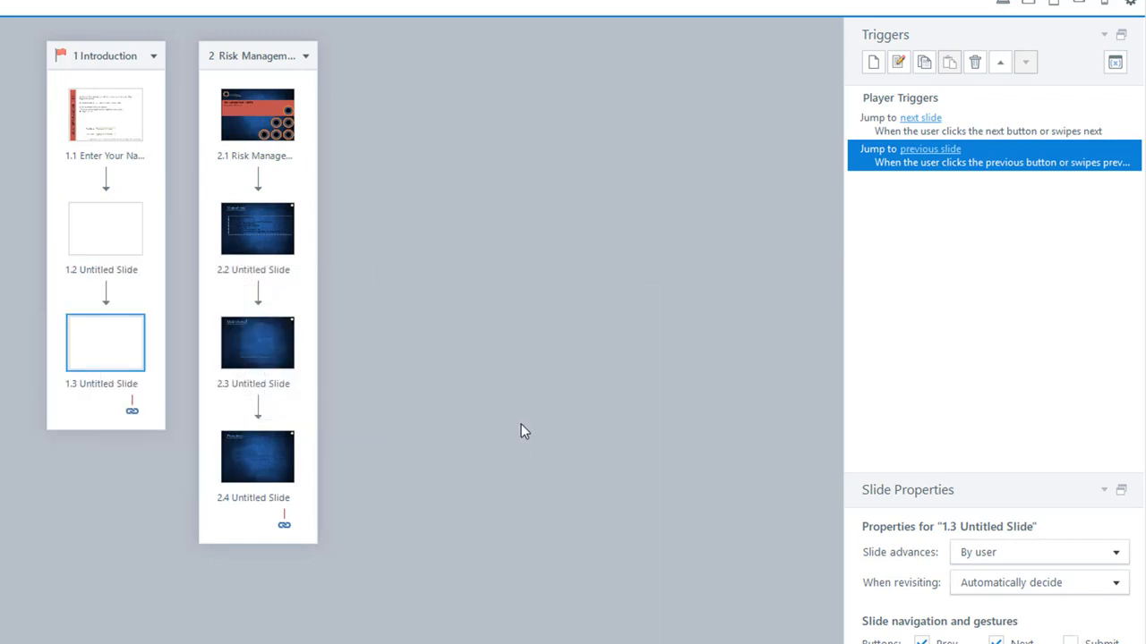
left_click(108, 247)
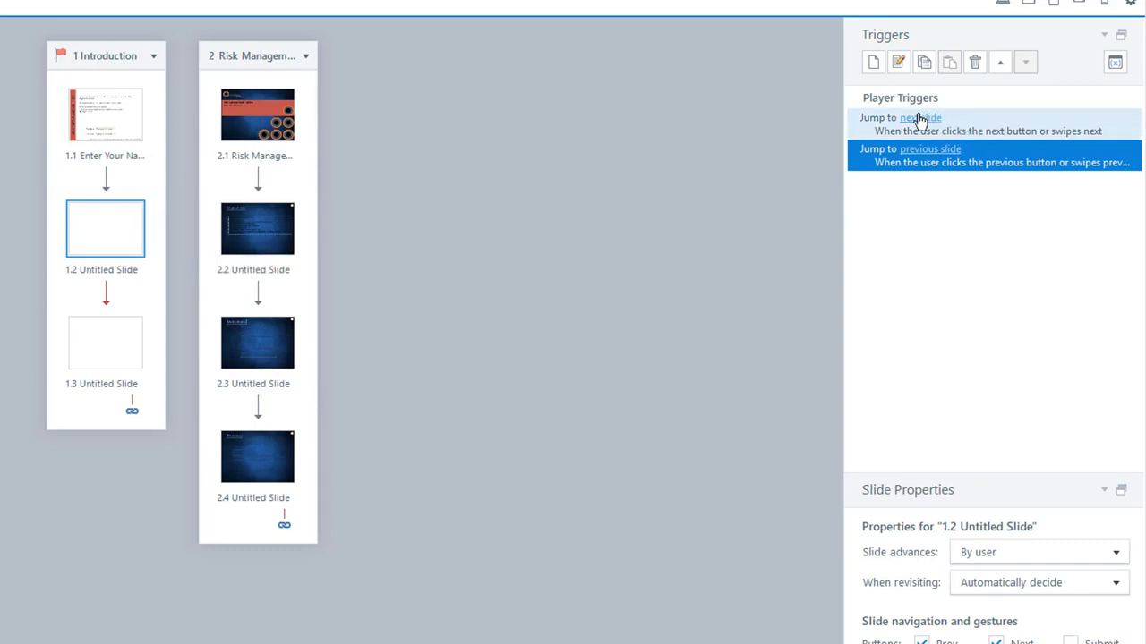
Retarget slide 1.2's Jump to next slide trigger to 2.1 Risk Management Training.
left_click(873, 122)
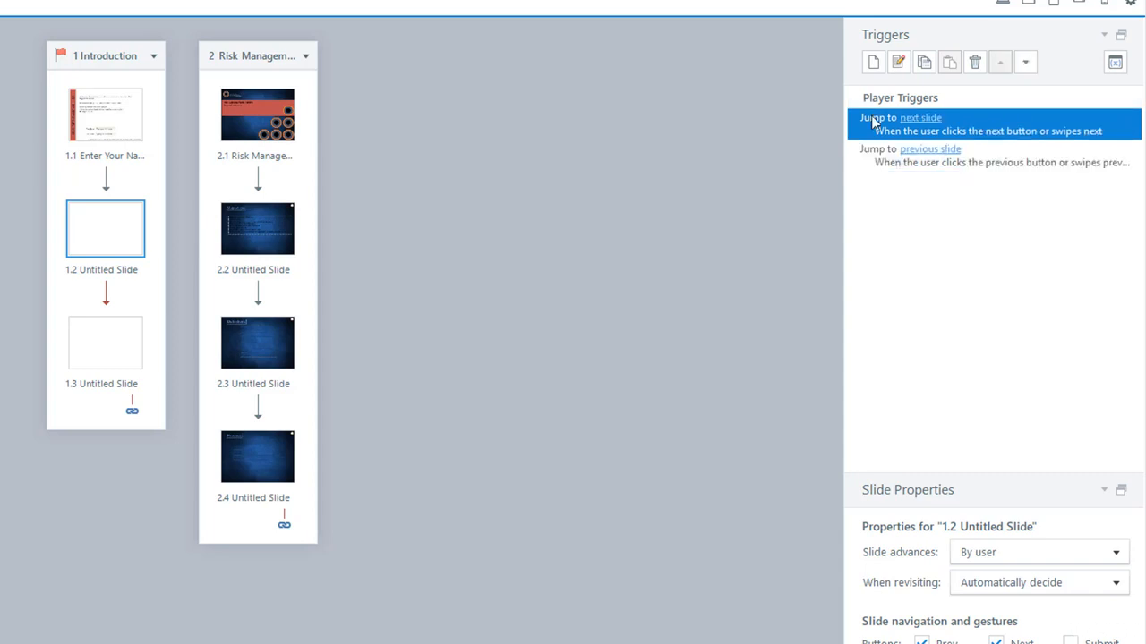
left_click(899, 63)
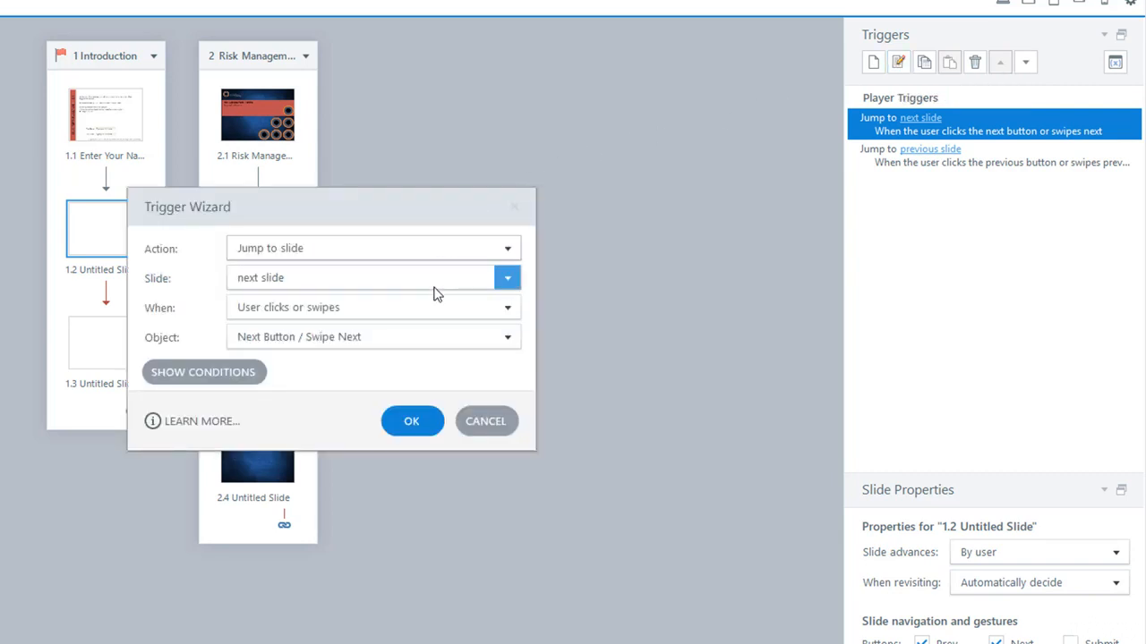
left_click(508, 278)
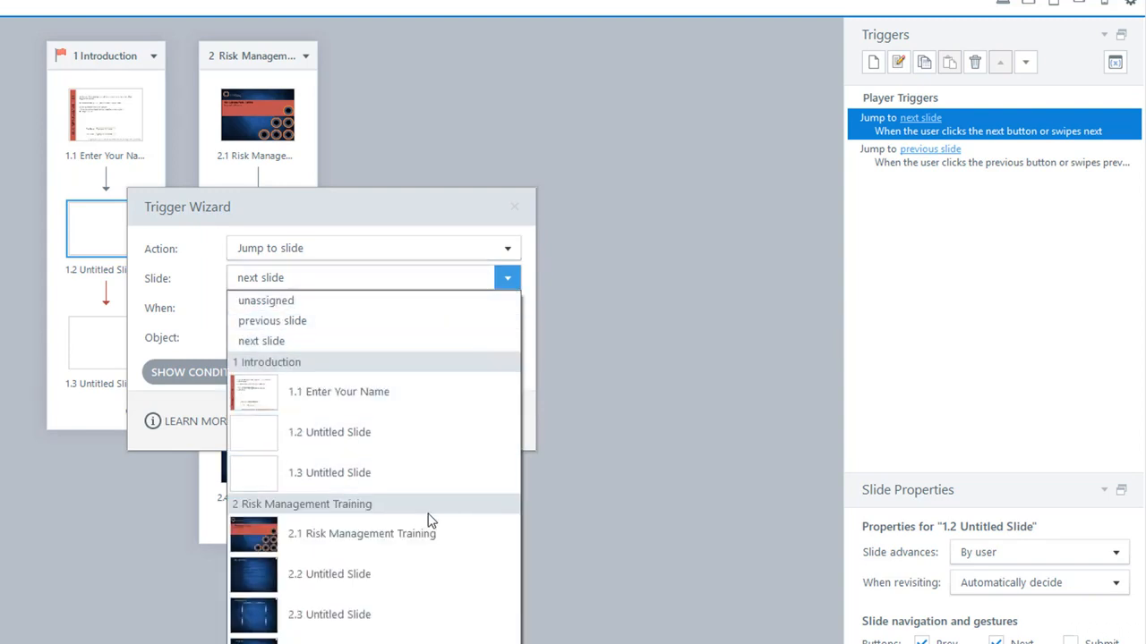
left_click(349, 540)
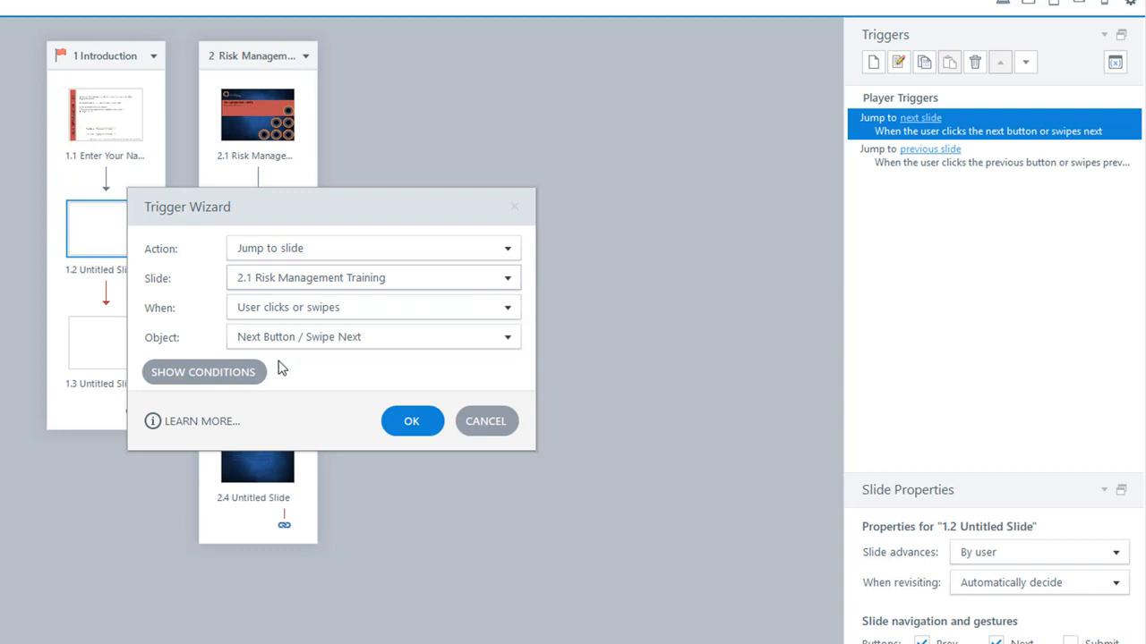
left_click(436, 431)
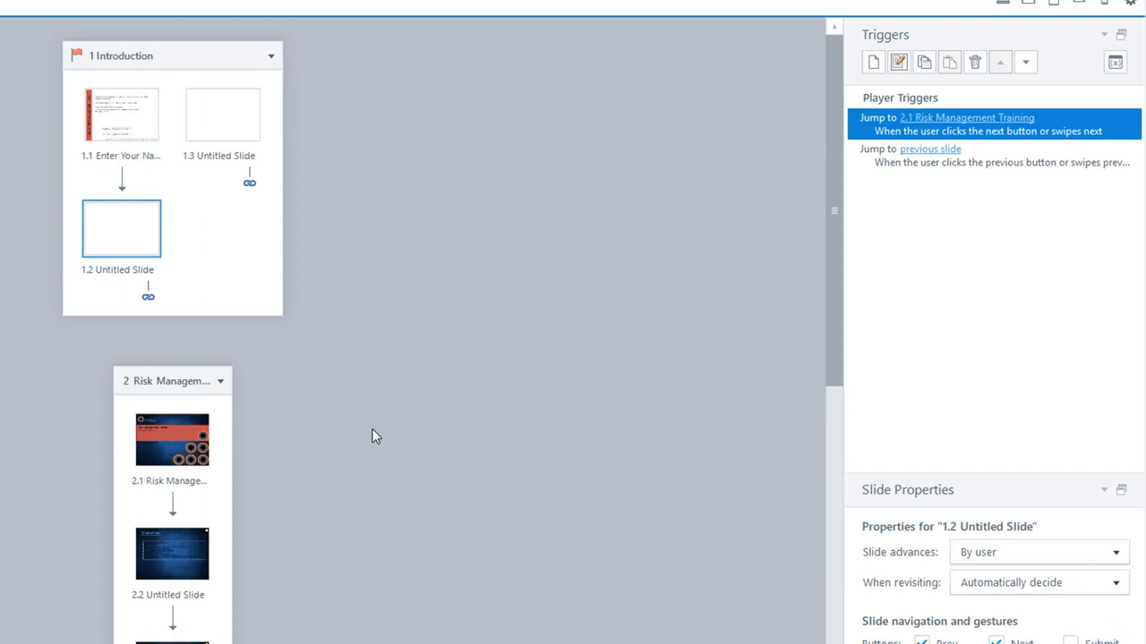
Deselect slide 1.2, scroll Story View down, and select slide 2.4 to display its triggers.
left_click(266, 298)
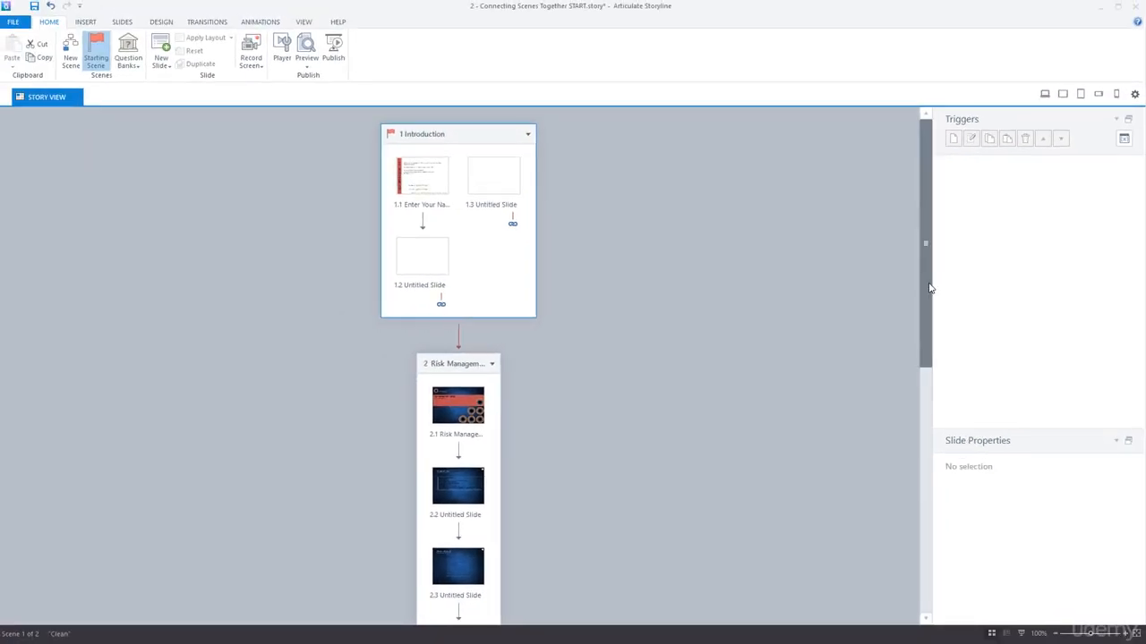
left_click_drag(929, 288, 922, 363)
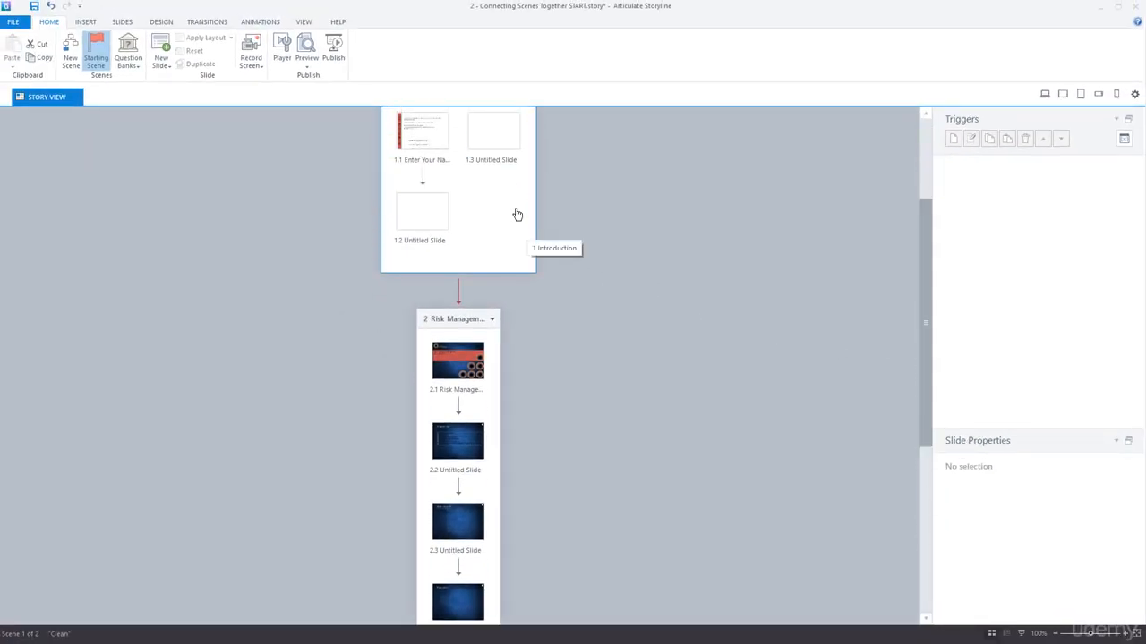
left_click_drag(923, 297, 936, 486)
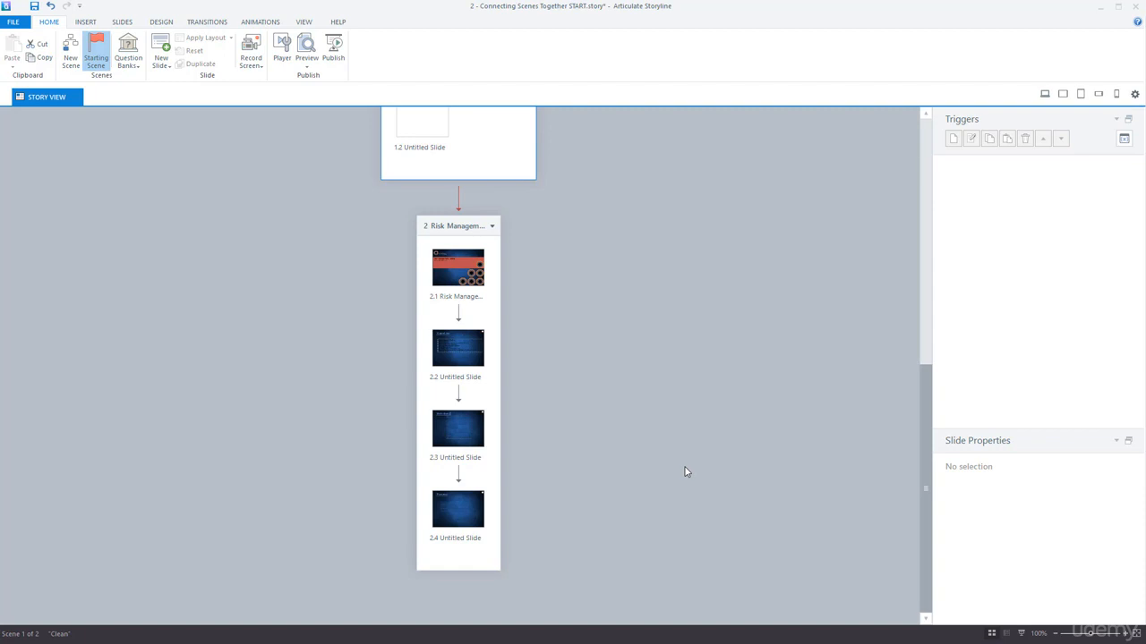
left_click(452, 526)
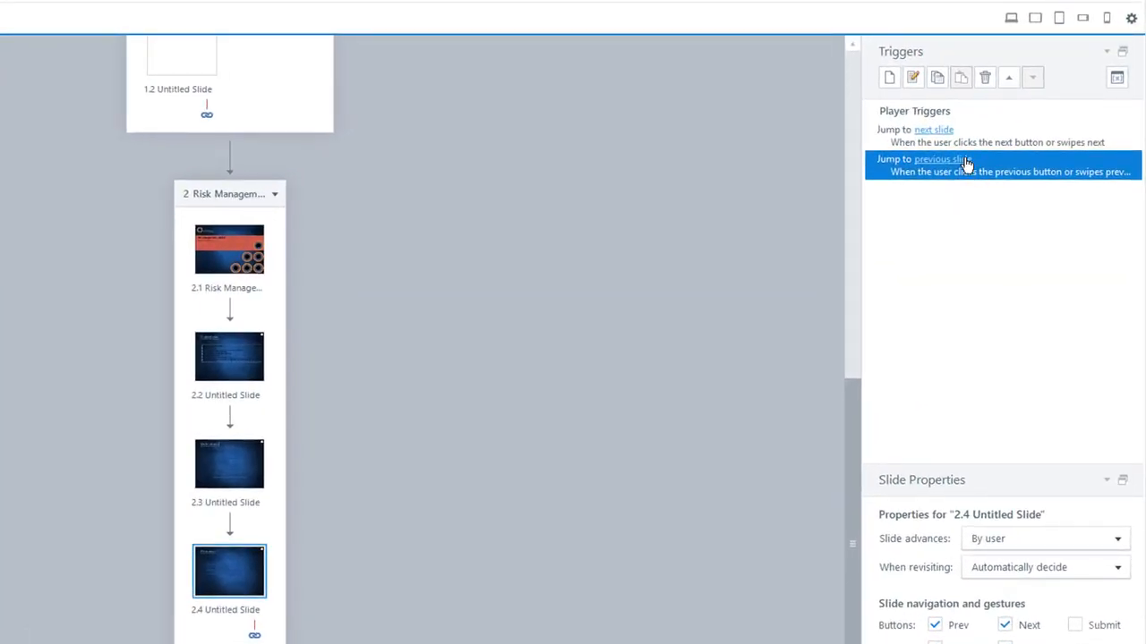
Change slide 2.4's Jump to next slide trigger to target 1.3 Untitled Slide.
left_click(892, 134)
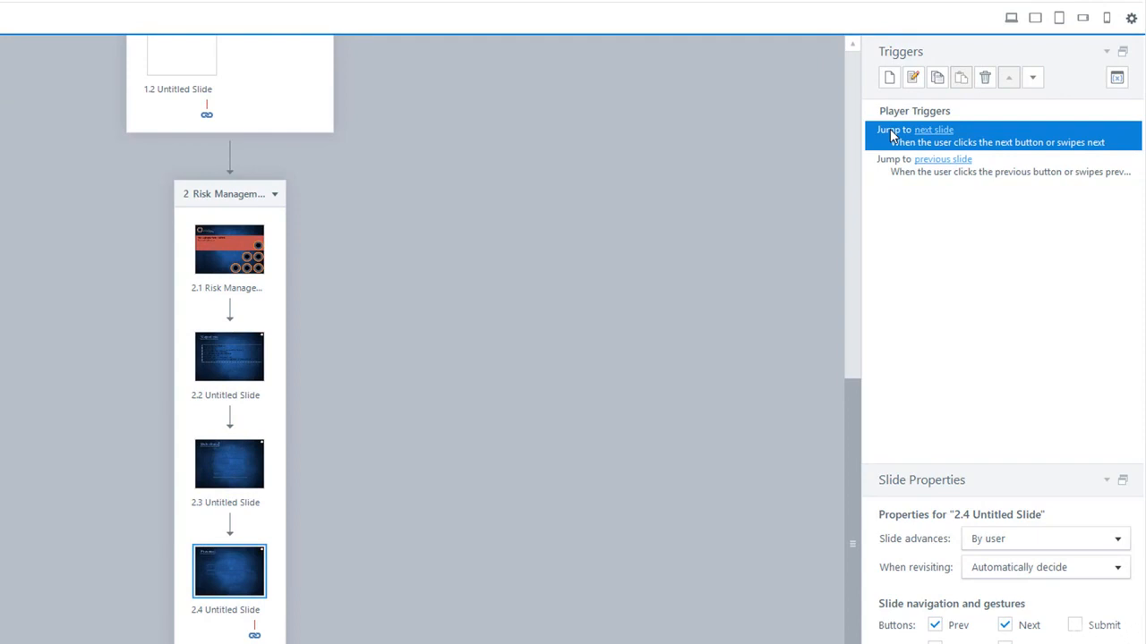
left_click(940, 131)
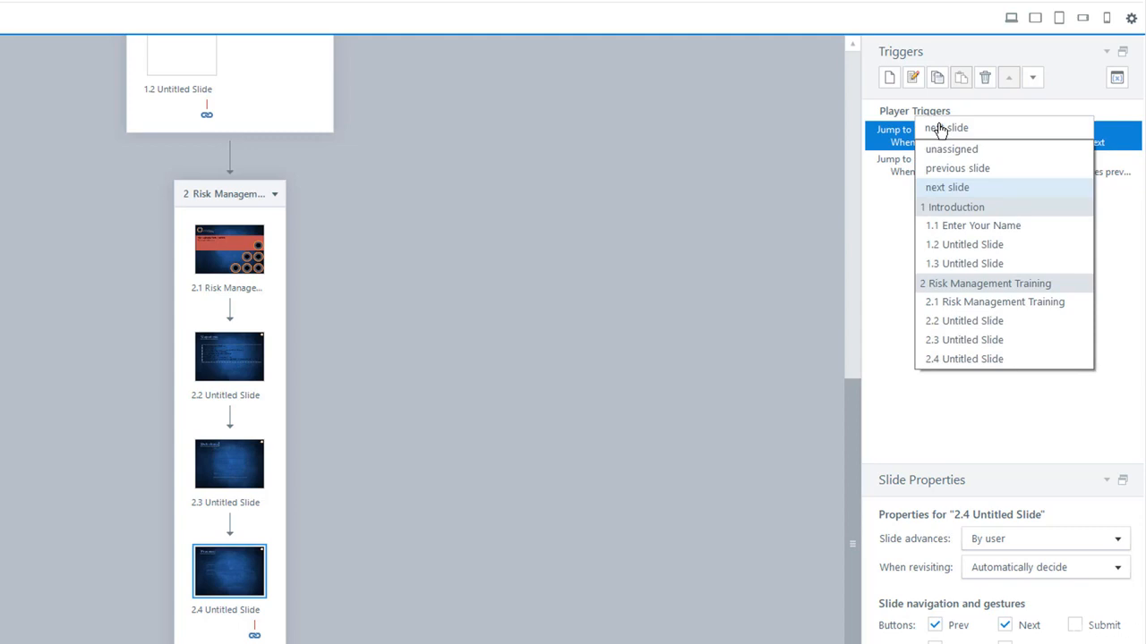
left_click(971, 268)
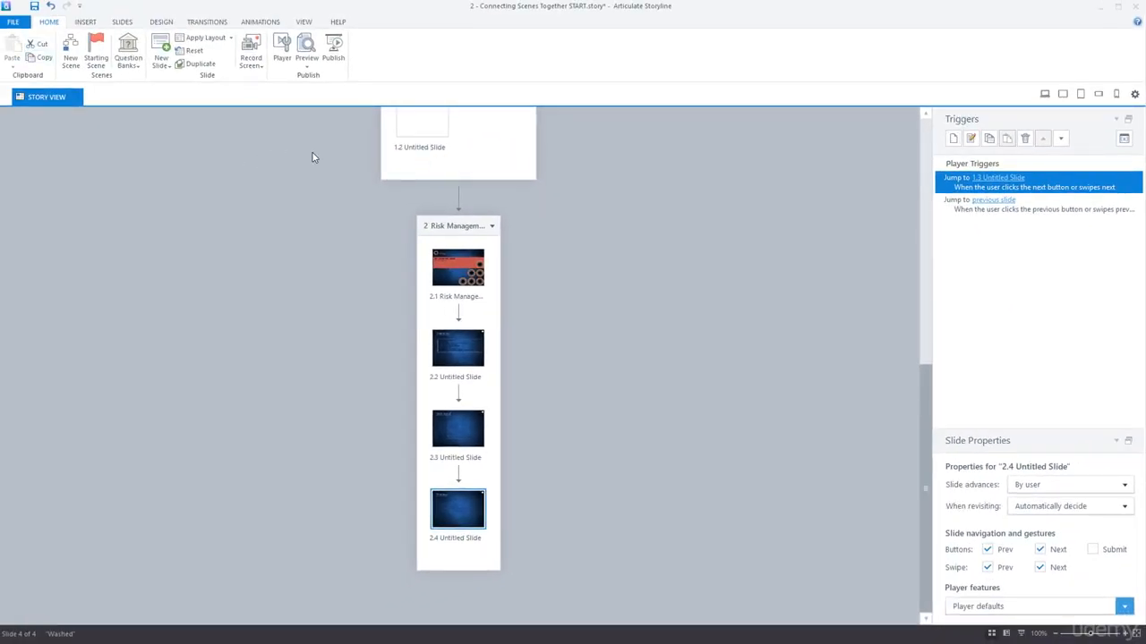
Preview the entire project, enter a first and last name, and advance with NEXT.
left_click(312, 68)
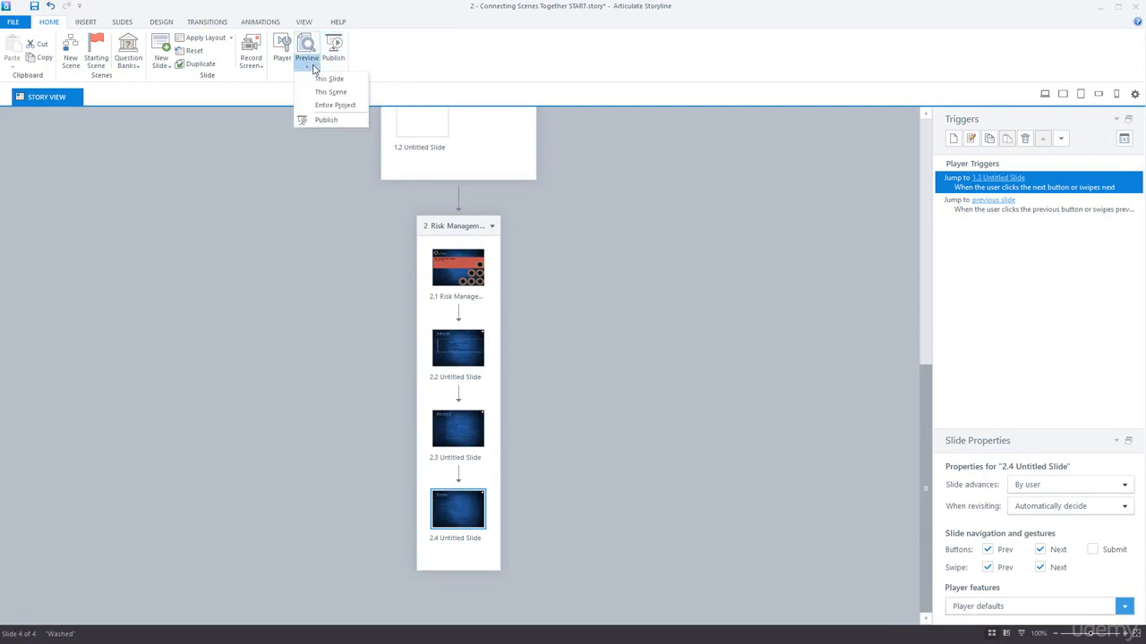
left_click(349, 106)
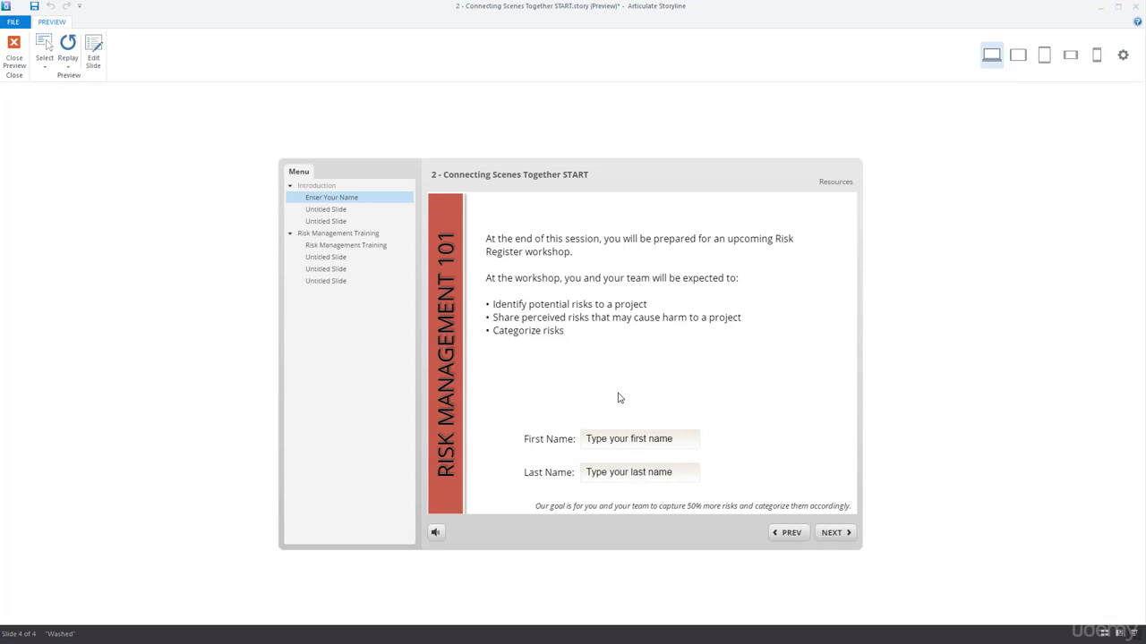
left_click(625, 474)
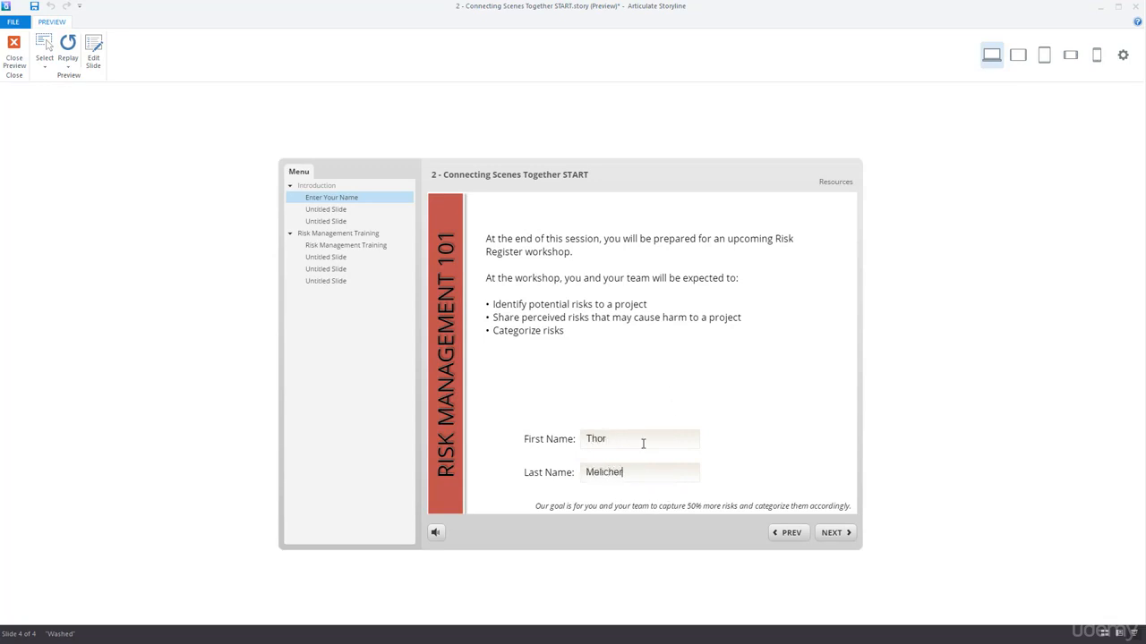
left_click(829, 533)
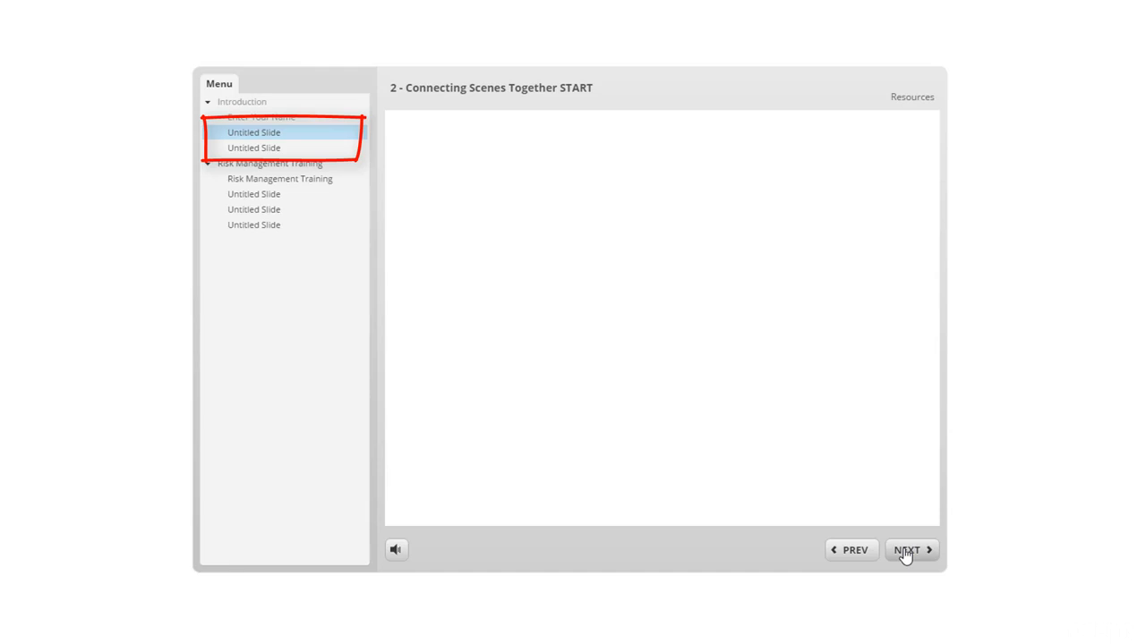
Click NEXT through Risk Management Training, Objectives, Definitions and Process, returning to slide 1.3.
left_click(905, 553)
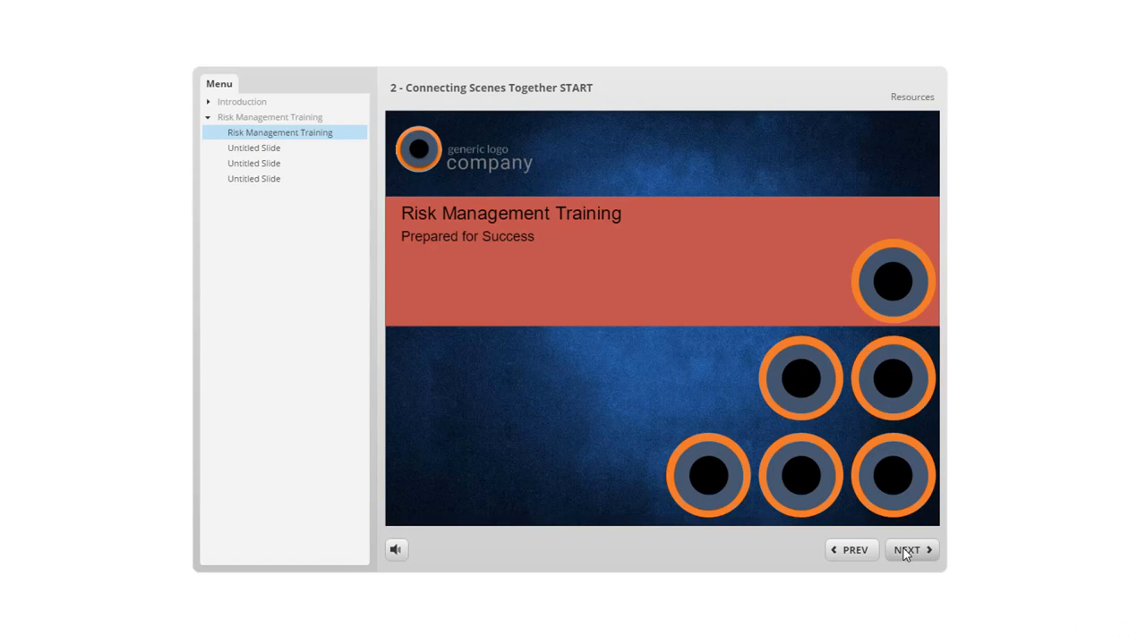
left_click(905, 552)
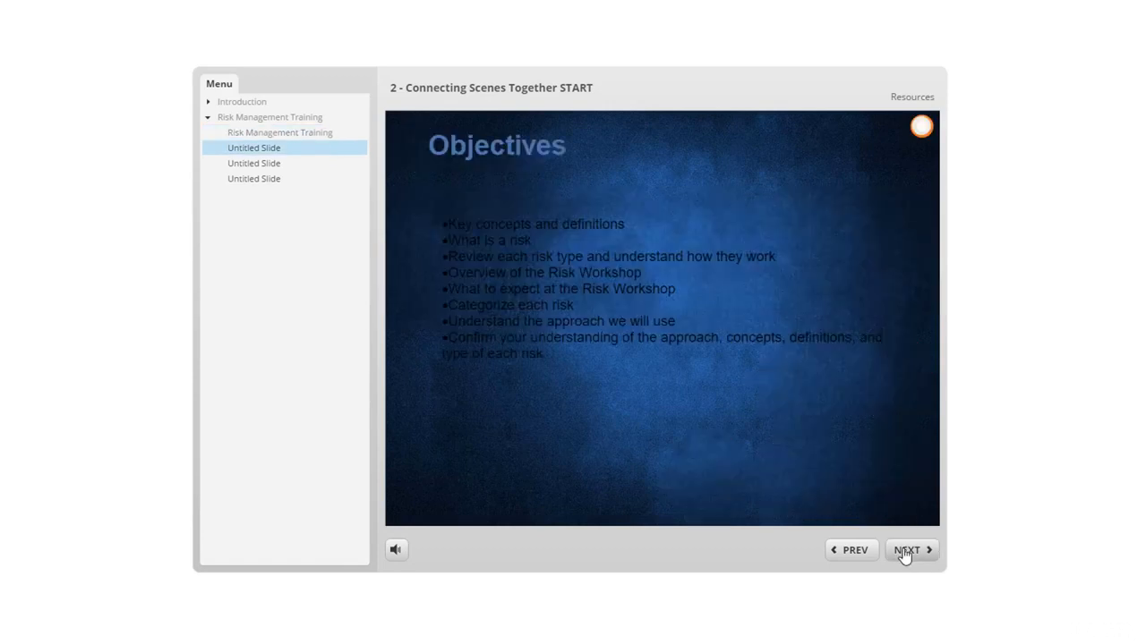
left_click(904, 554)
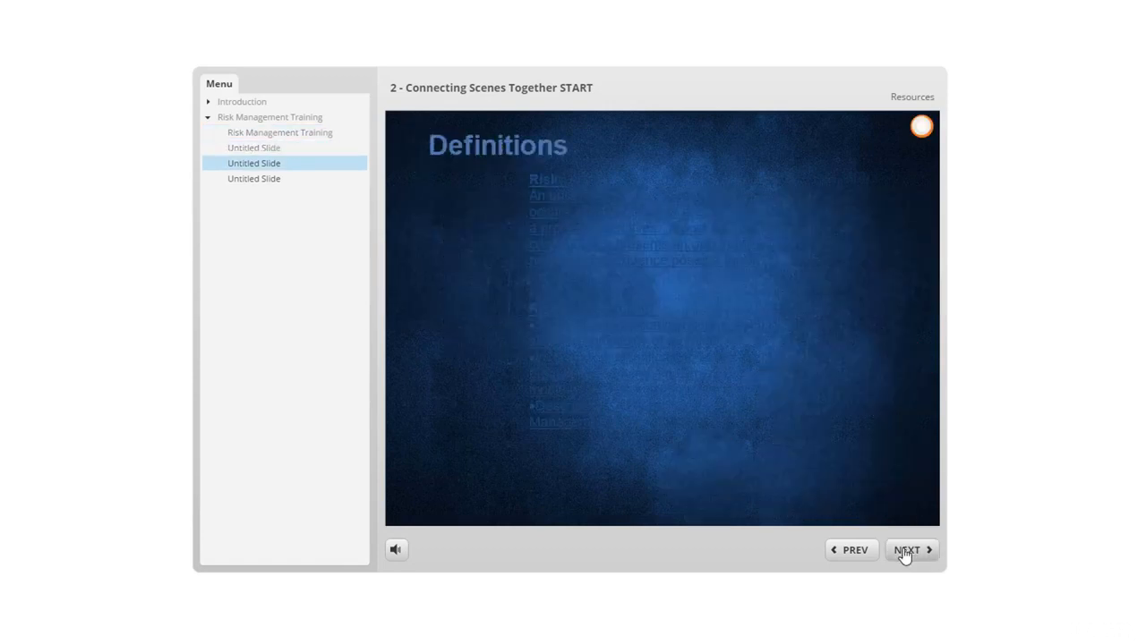
left_click(905, 554)
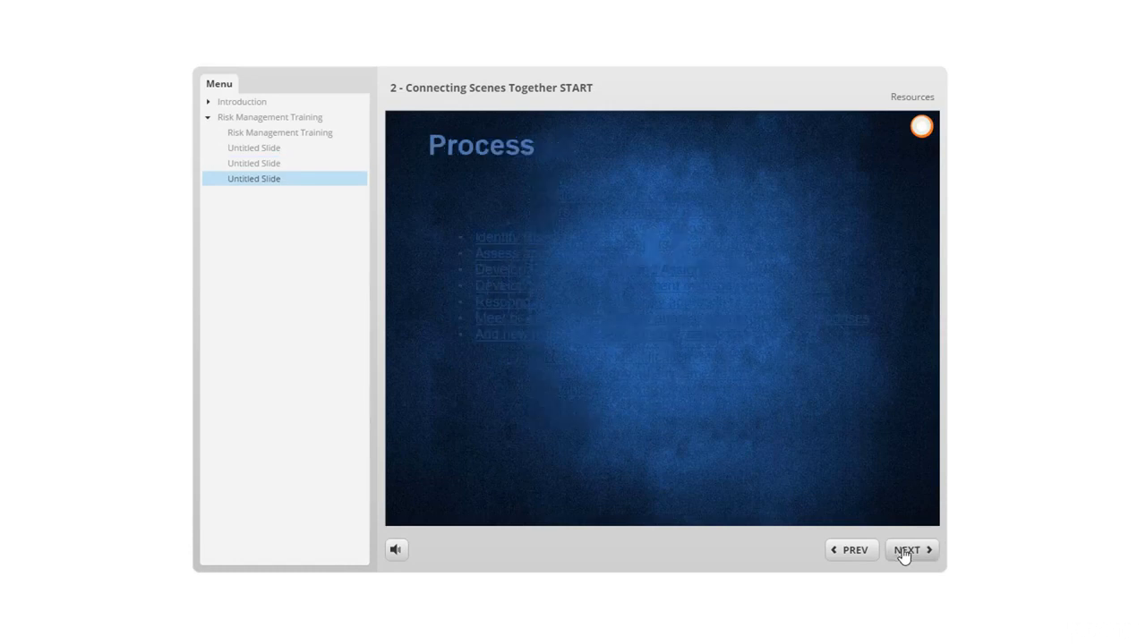
left_click(905, 554)
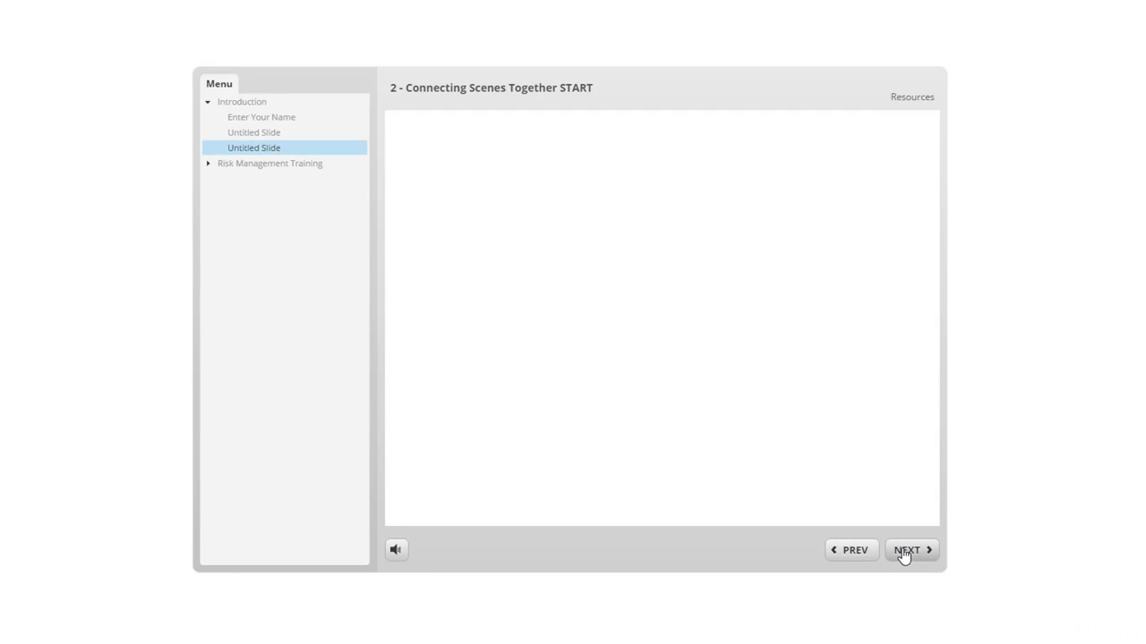